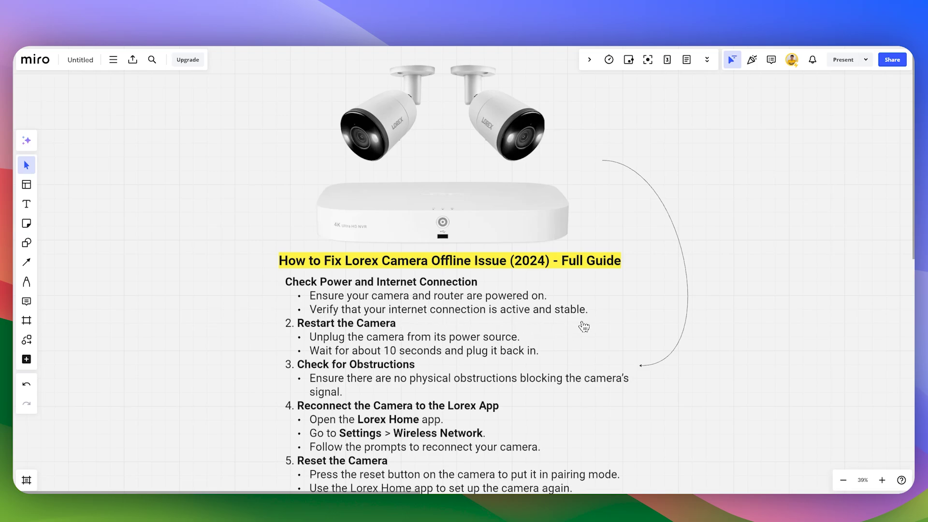
scroll(321, 368, "down", 1)
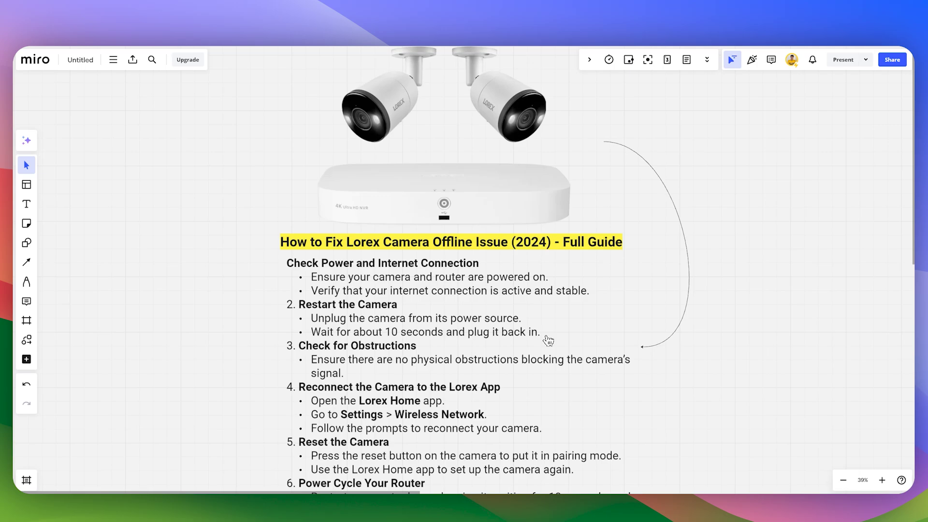
scroll(490, 348, "down", 2)
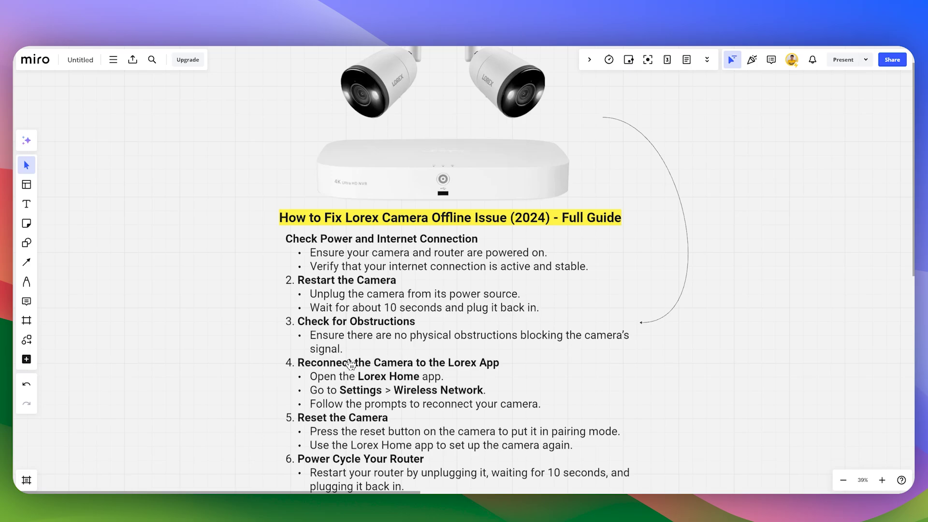
scroll(469, 341, "down", 2)
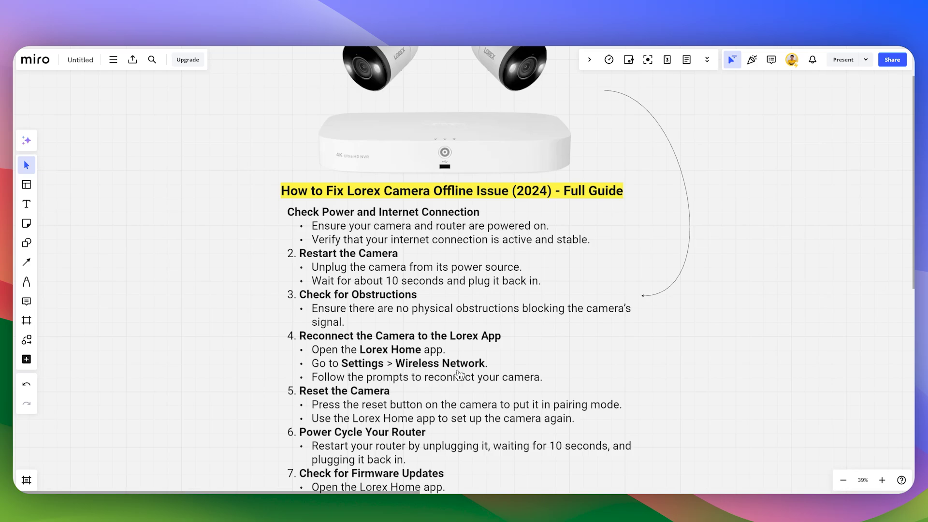
scroll(476, 392, "down", 1)
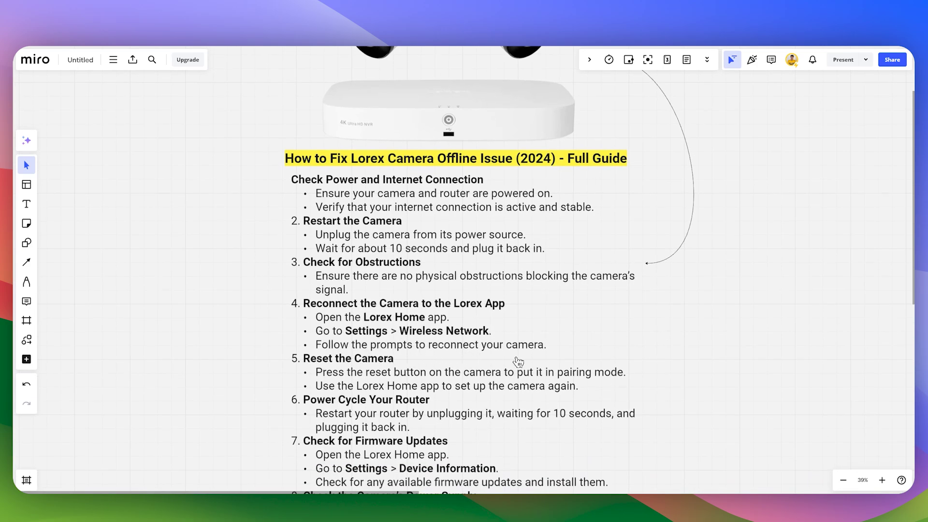
scroll(483, 397, "down", 1)
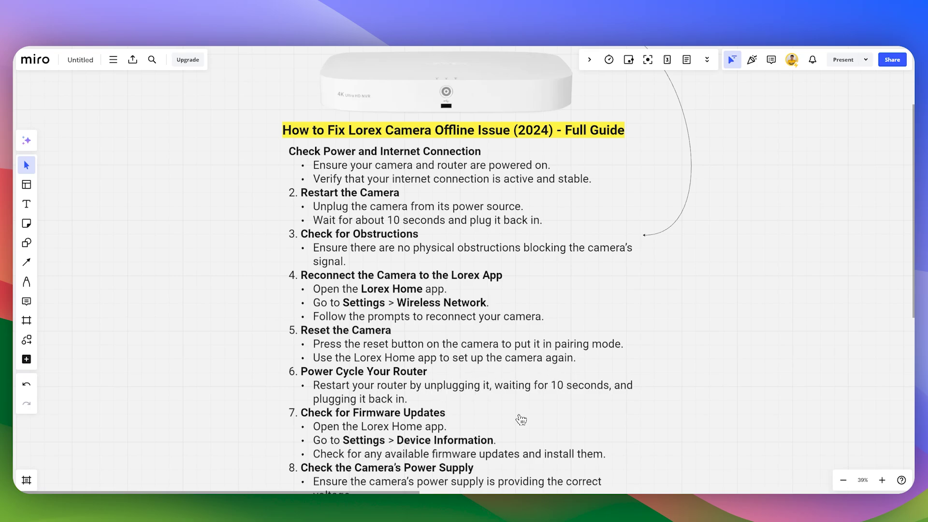
- Pan the board down to show step 8, the power-supply check, and step 9, moving closer to the router
left_click_drag(522, 418, 526, 402)
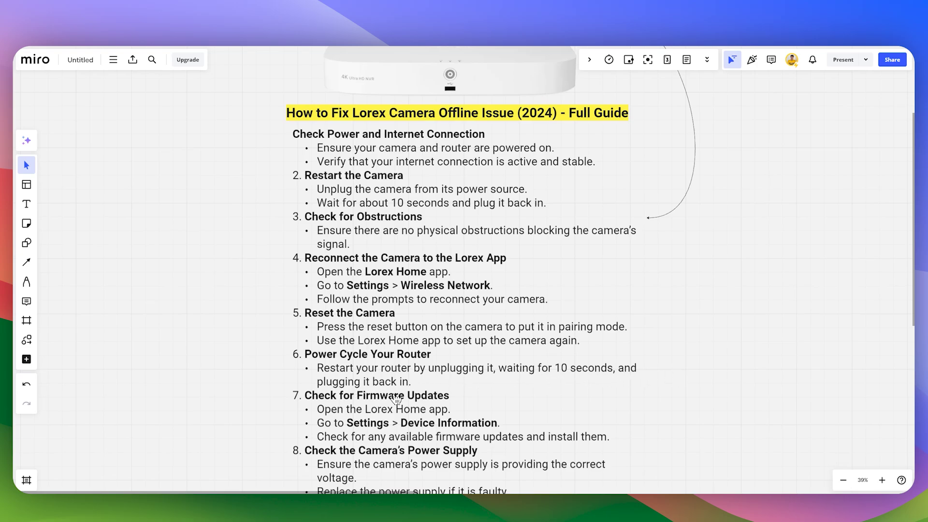
left_click_drag(473, 399, 474, 366)
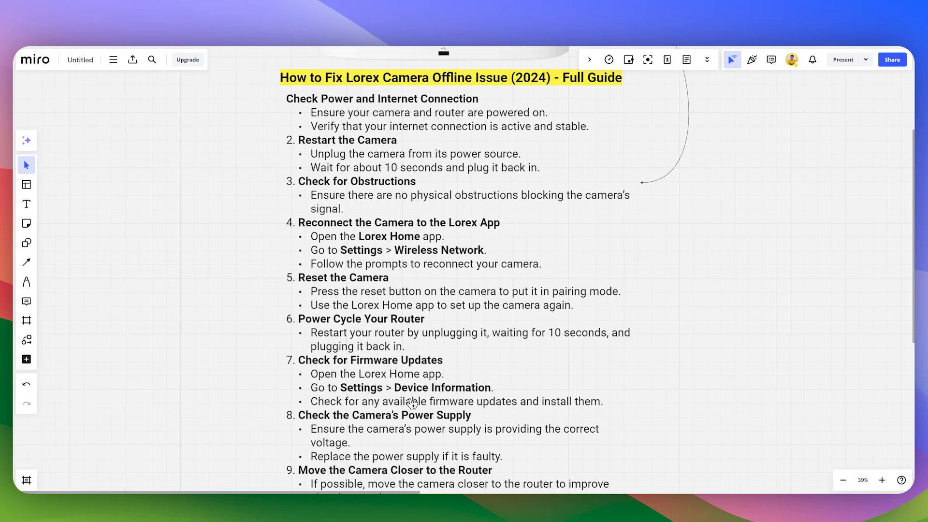
scroll(437, 427, "down", 1)
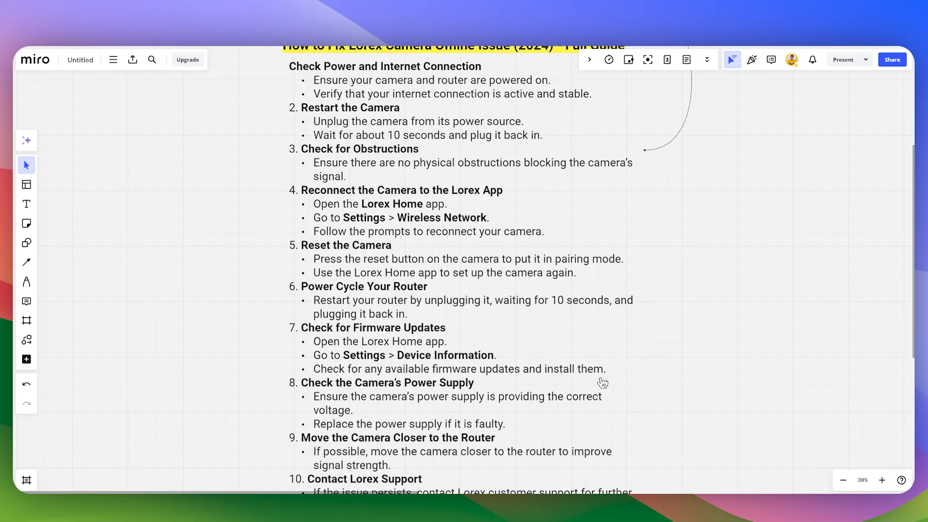
scroll(481, 417, "down", 2)
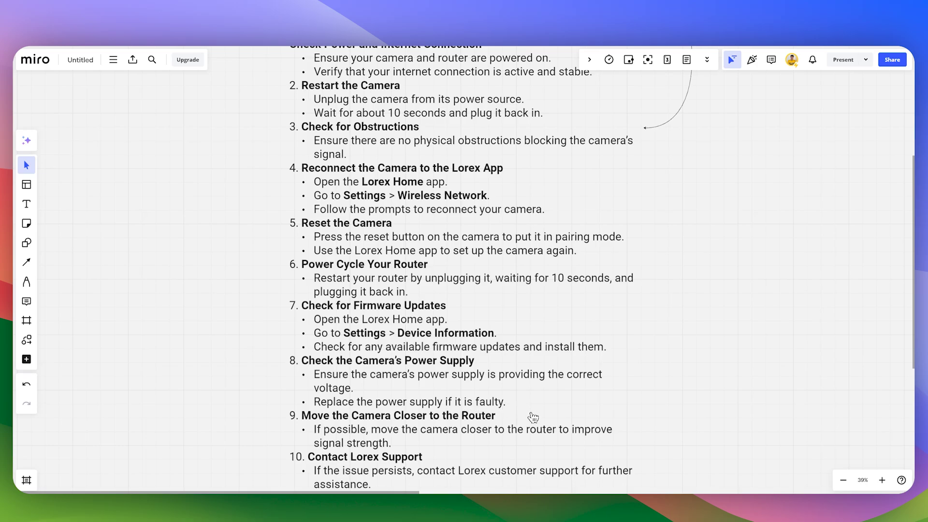
- Pan further down until step 10, Contact Lorex Support, is fully visible
left_click_drag(503, 420, 506, 386)
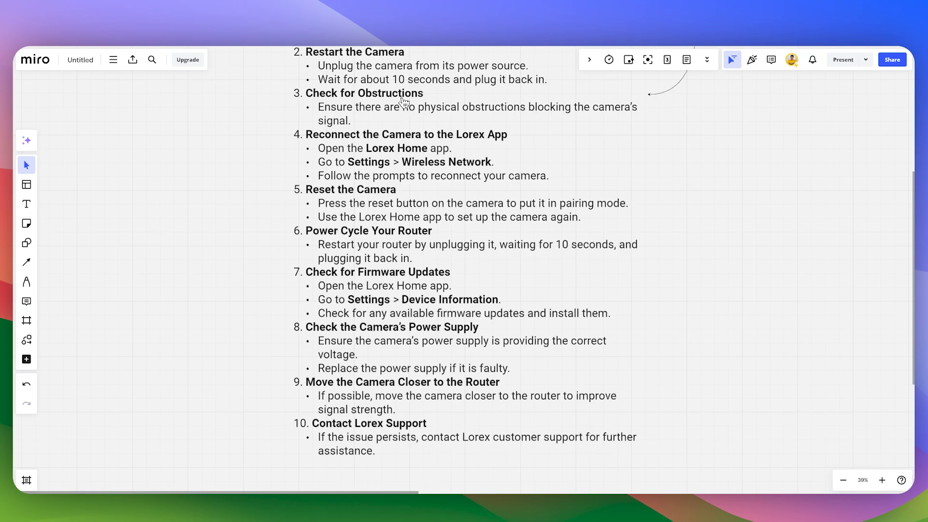
scroll(435, 401, "up", 5)
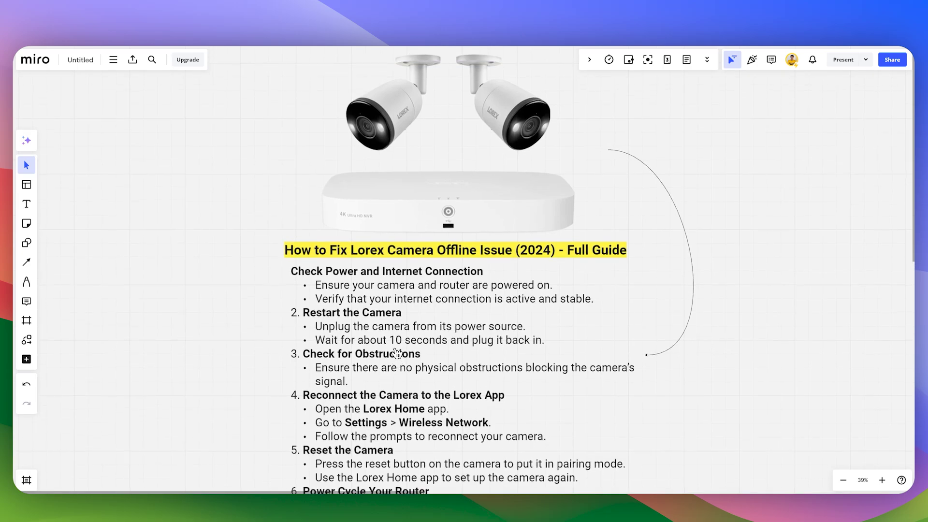